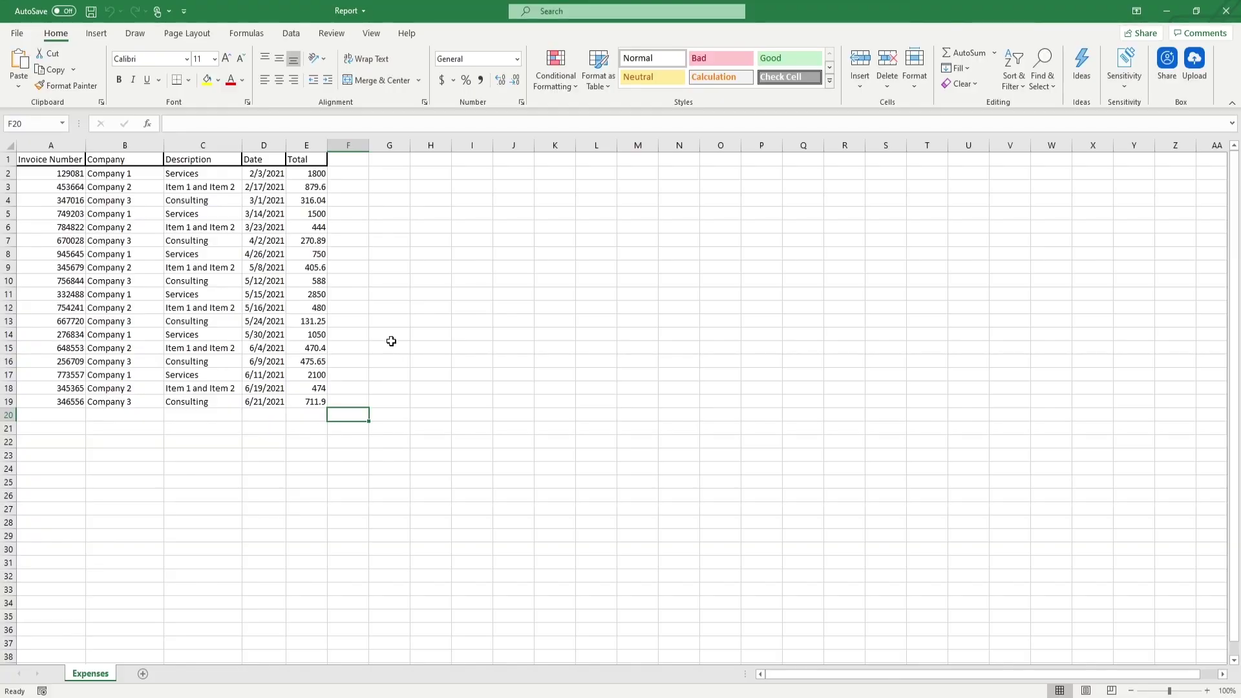
- Copy the 1800 invoice total from cell E2 of the Expenses sheet
left_click(321, 173)
key("ctrl+c")
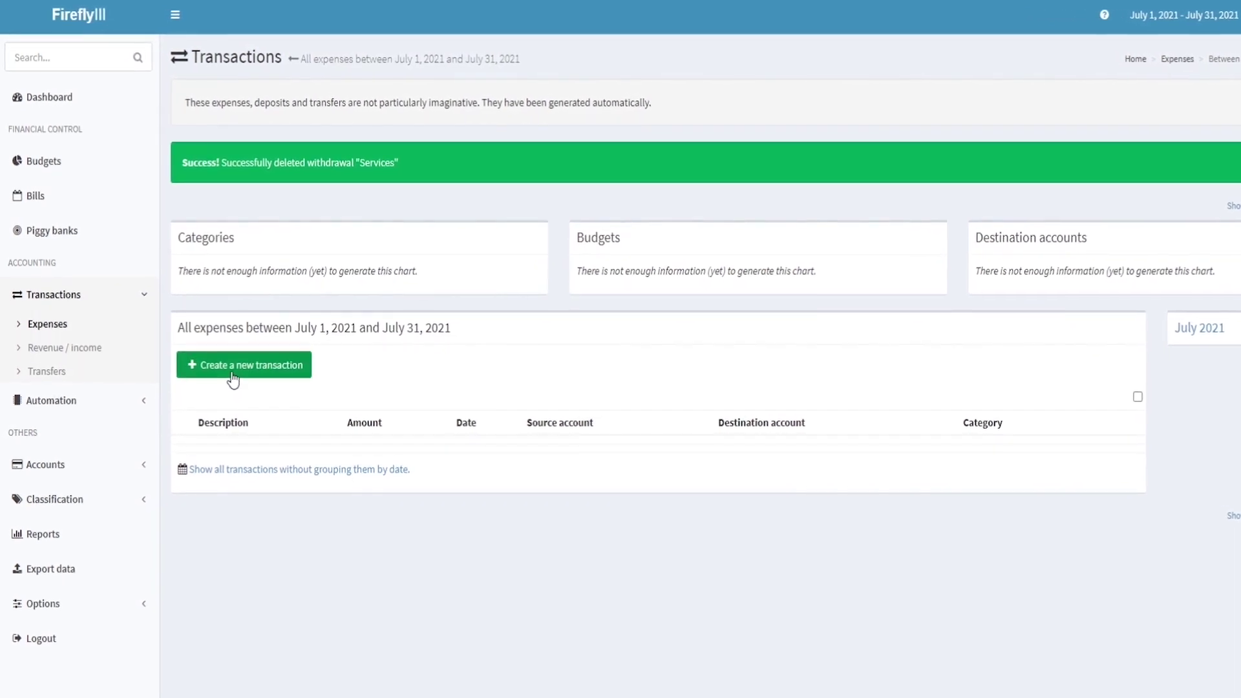
- Start a new expense transaction from the Firefly III Expenses page
left_click(232, 366)
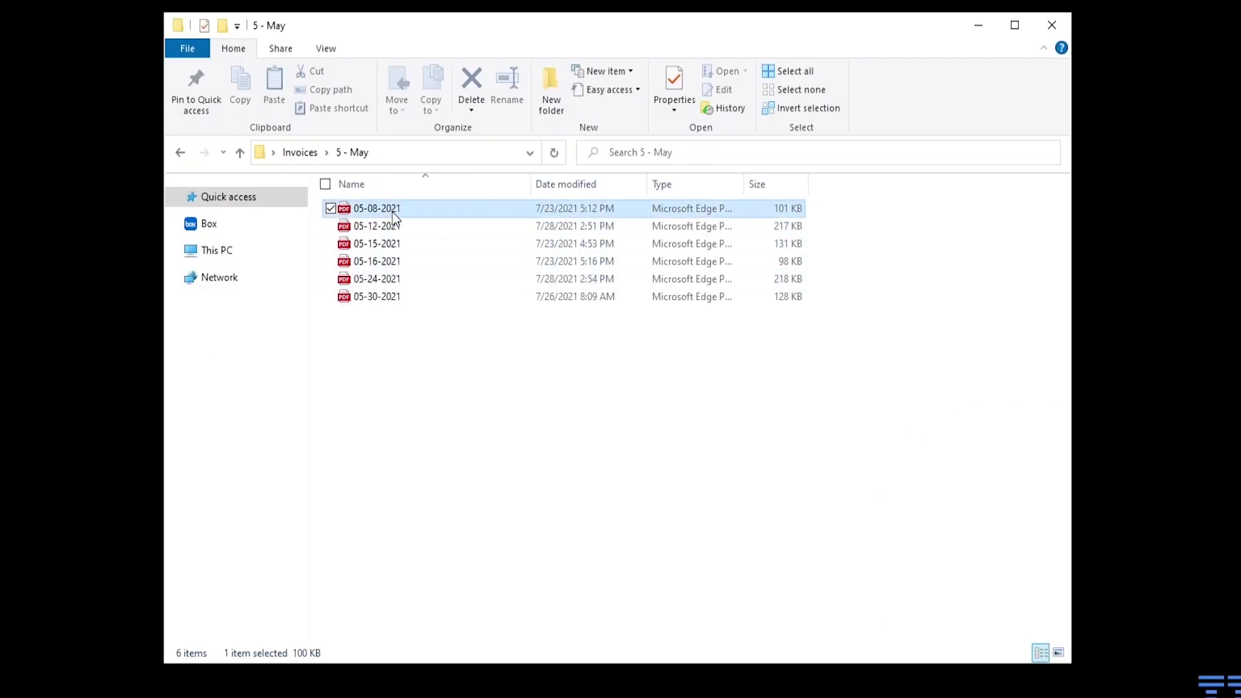
- Open the 05-08-2021 invoice PDF in Edge
double_click(395, 218)
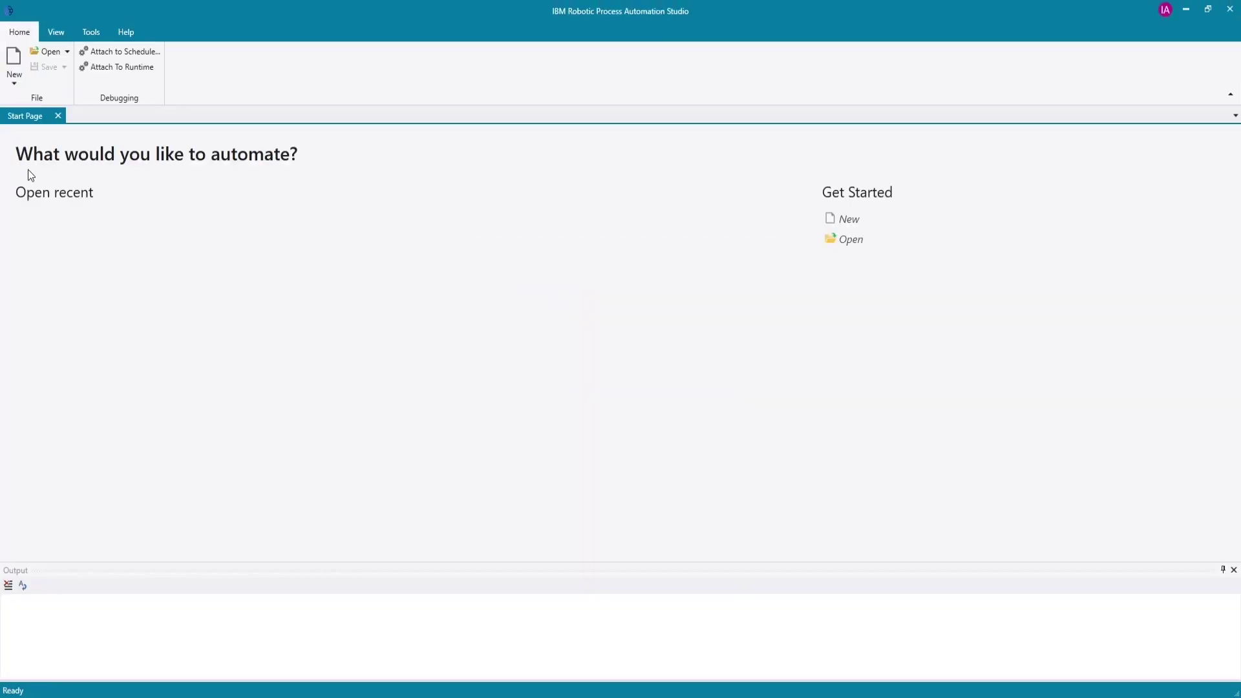
- Create a new blank WAL script, Untitled 1.wal
left_click(14, 58)
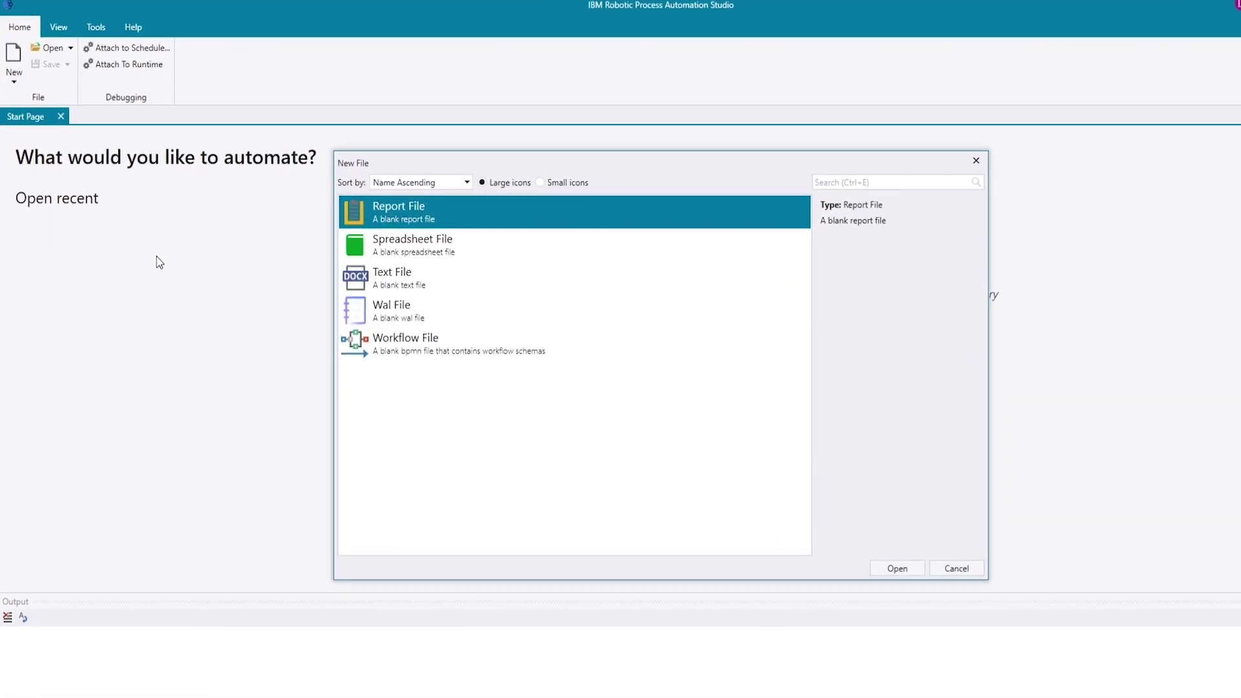
left_click(427, 340)
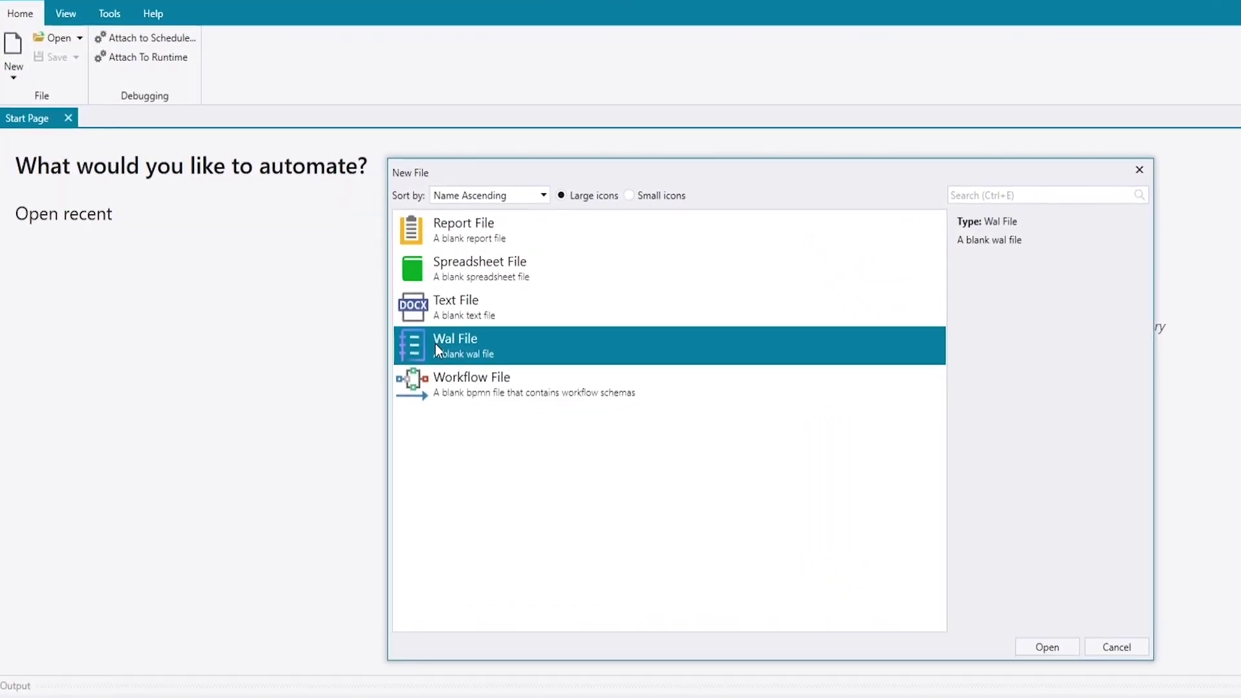
left_click(1027, 648)
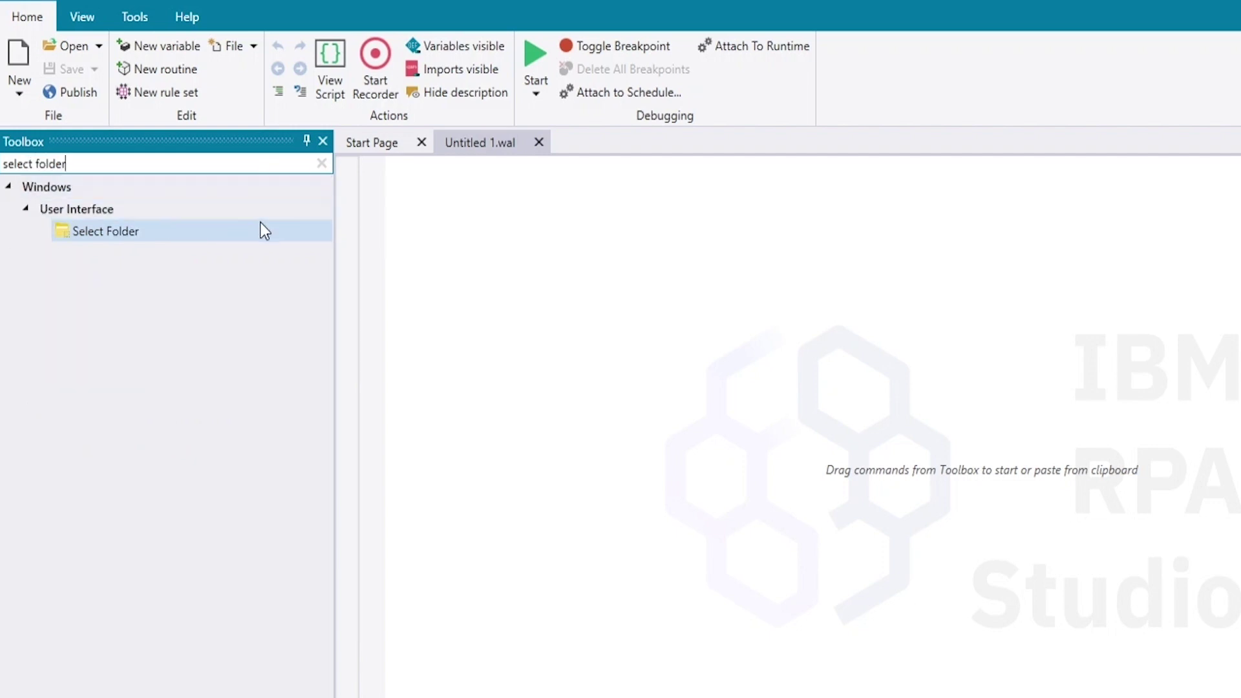
- Add a Select Folder command with a folder prompt that stores its path in invoicesPath
left_click_drag(261, 231, 589, 321)
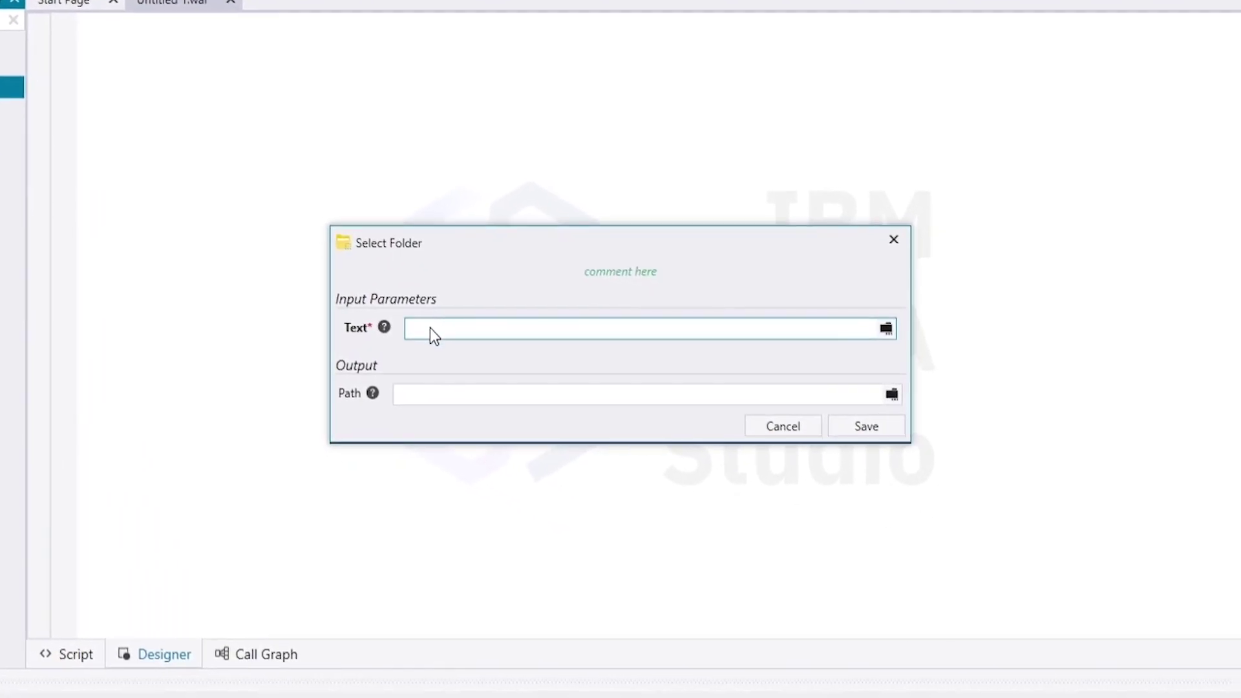
left_click(430, 327)
type("Select the folder with the invoices")
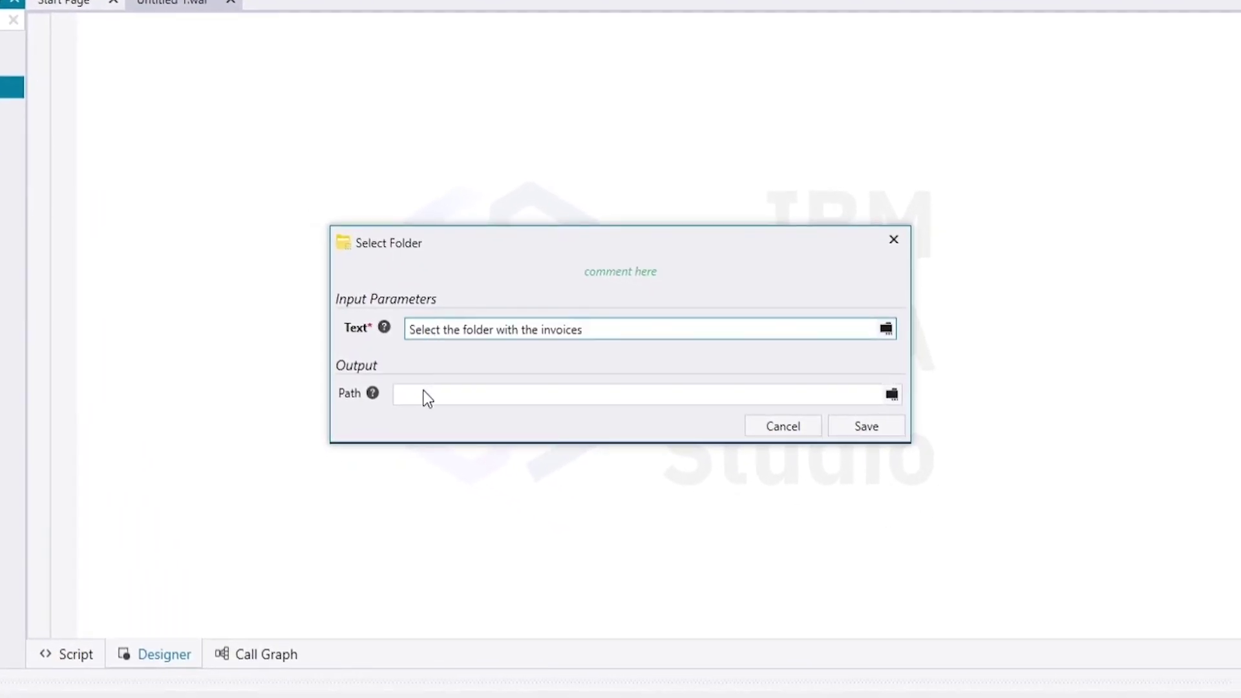
type("invoicesPath")
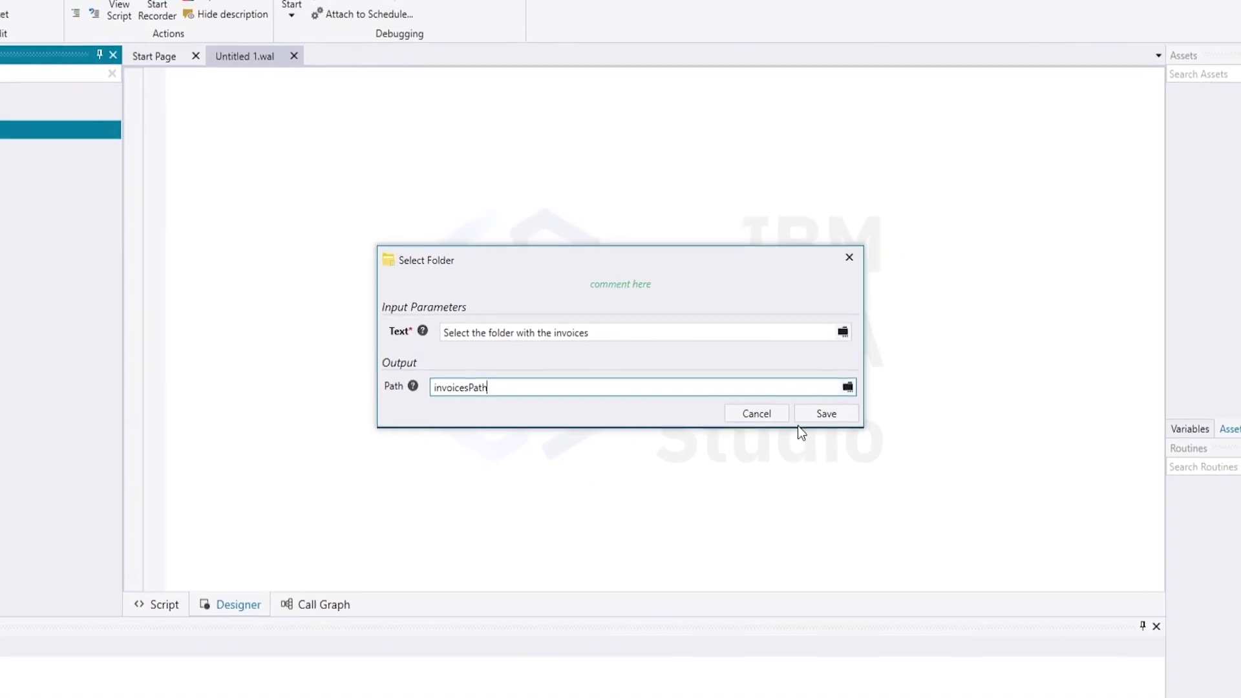
left_click(820, 414)
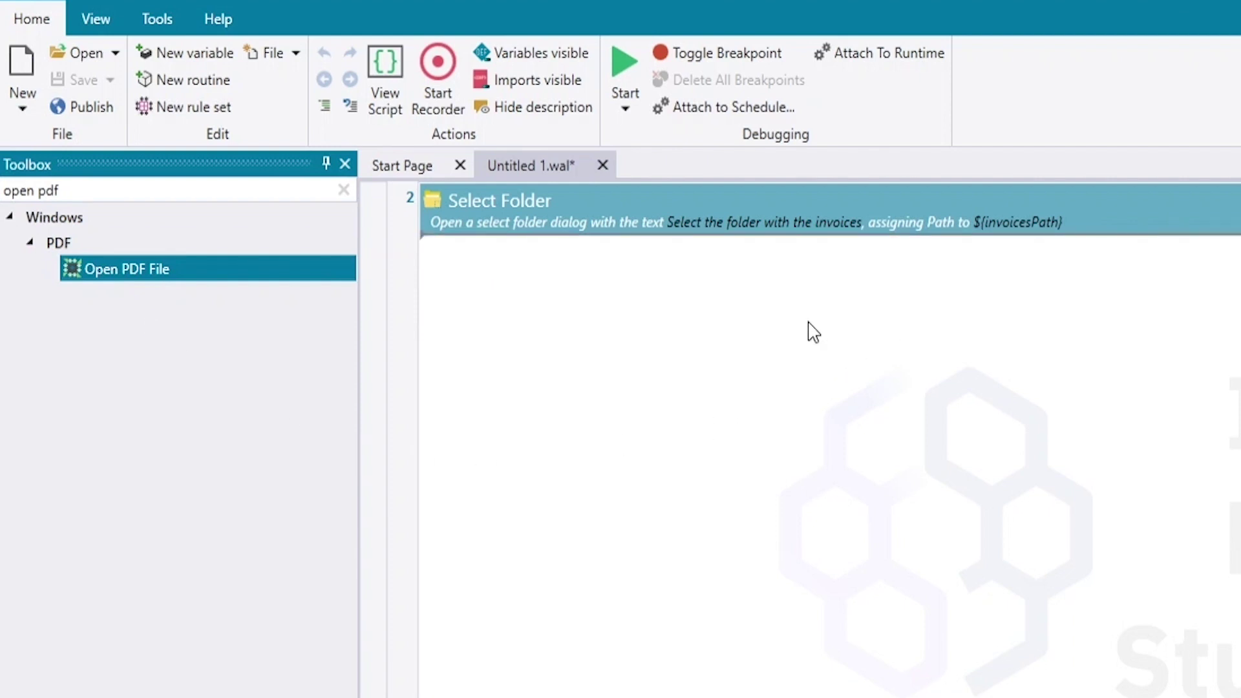
- Add an Open PDF File command with a newly defined variable for the PDF path
left_click_drag(813, 332, 813, 331)
left_click(780, 309)
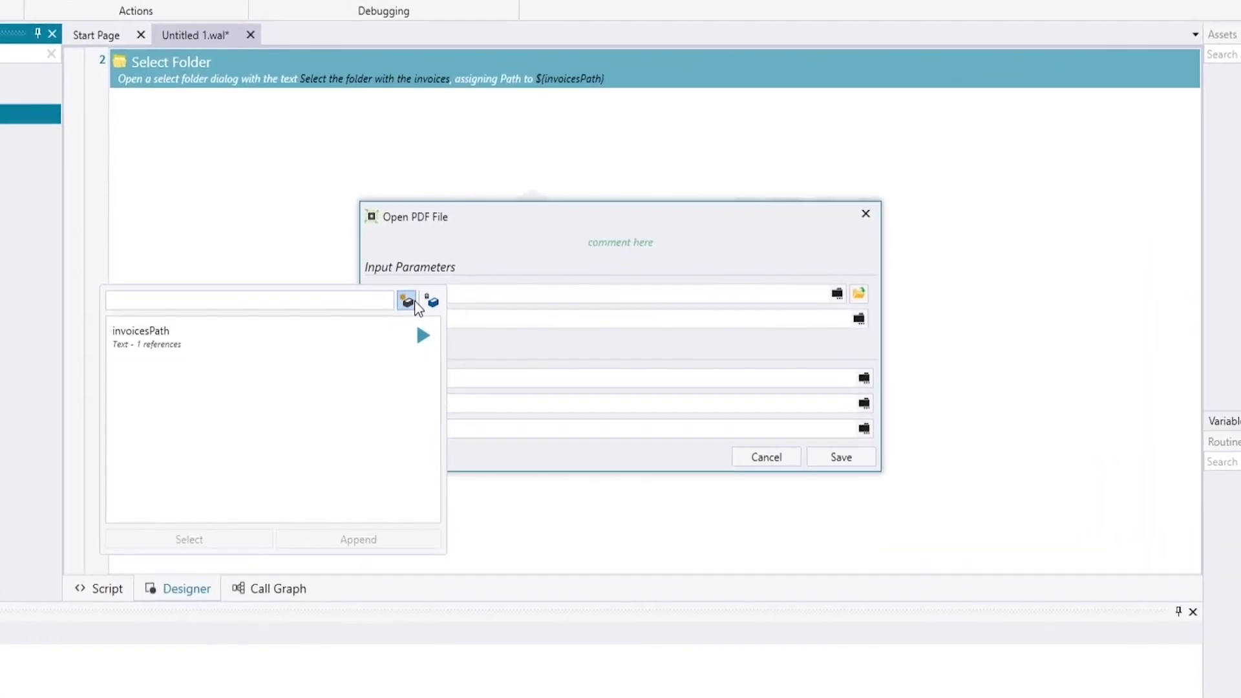
left_click(419, 304)
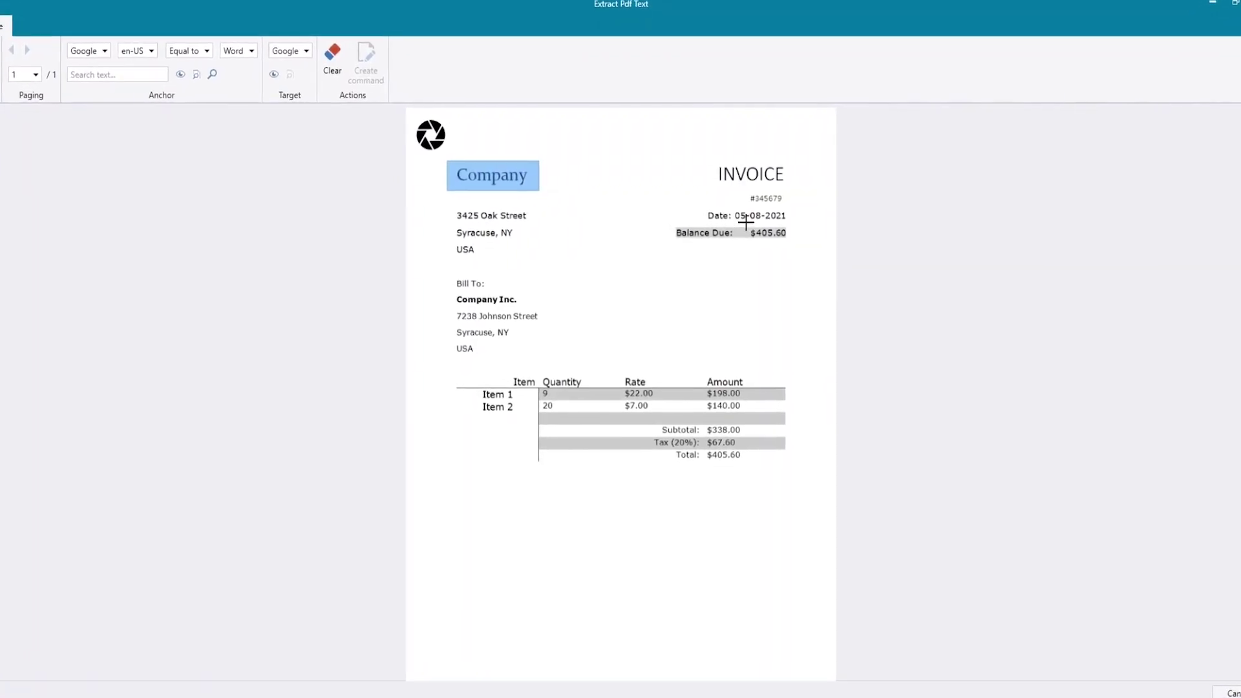
- Create a Get PDF Text by OCR command that reads the $405.60 balance into totalDue
left_click_drag(752, 227, 793, 242)
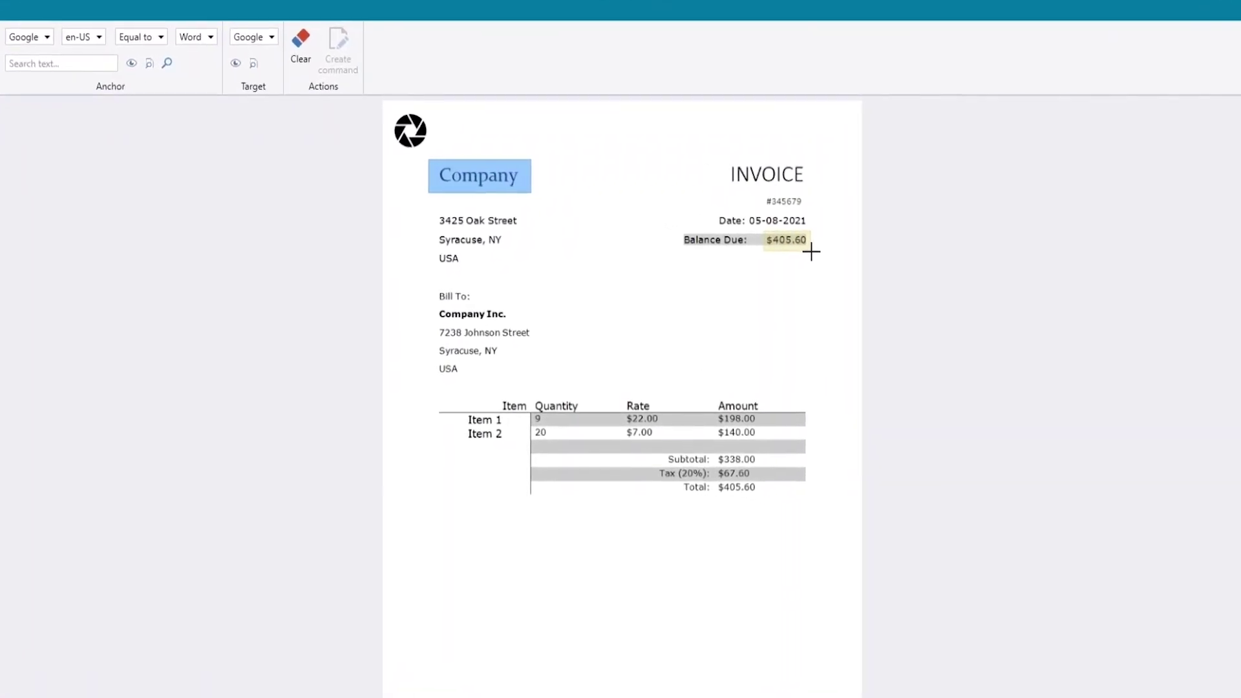
left_click(327, 44)
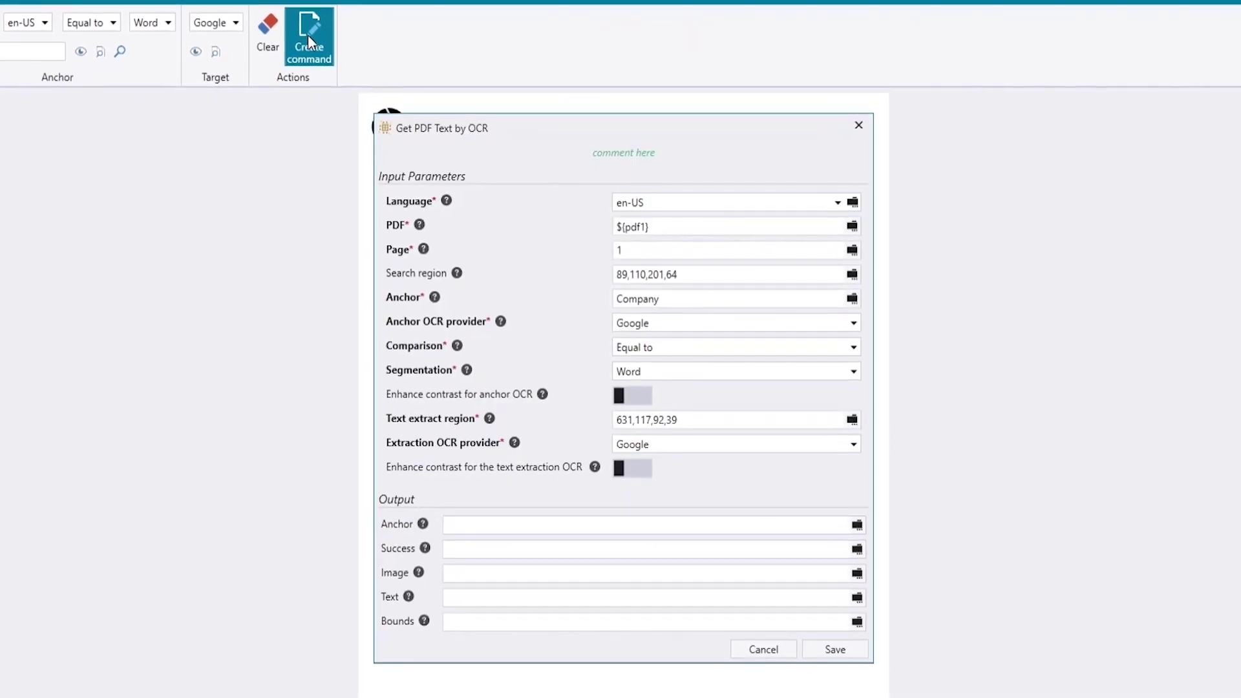
left_click(640, 604)
type("total")
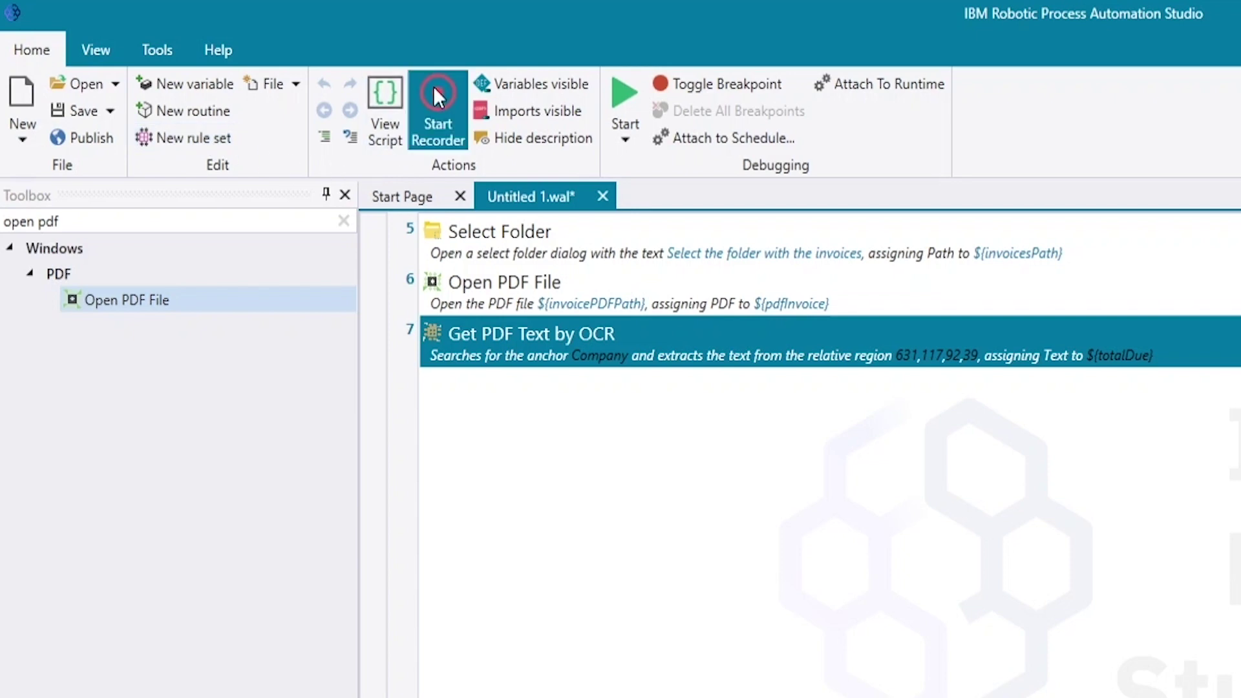
- Record choosing Local Bank as the source account and Company 1 as the destination
left_click(436, 93)
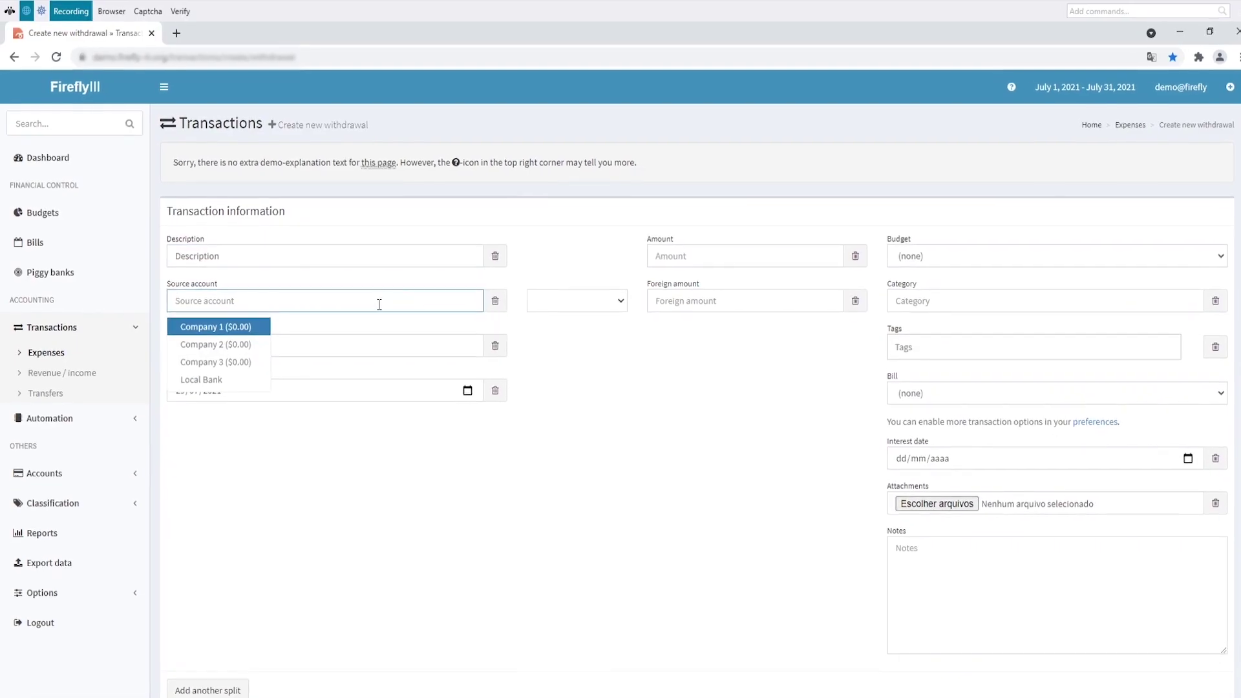
left_click(223, 377)
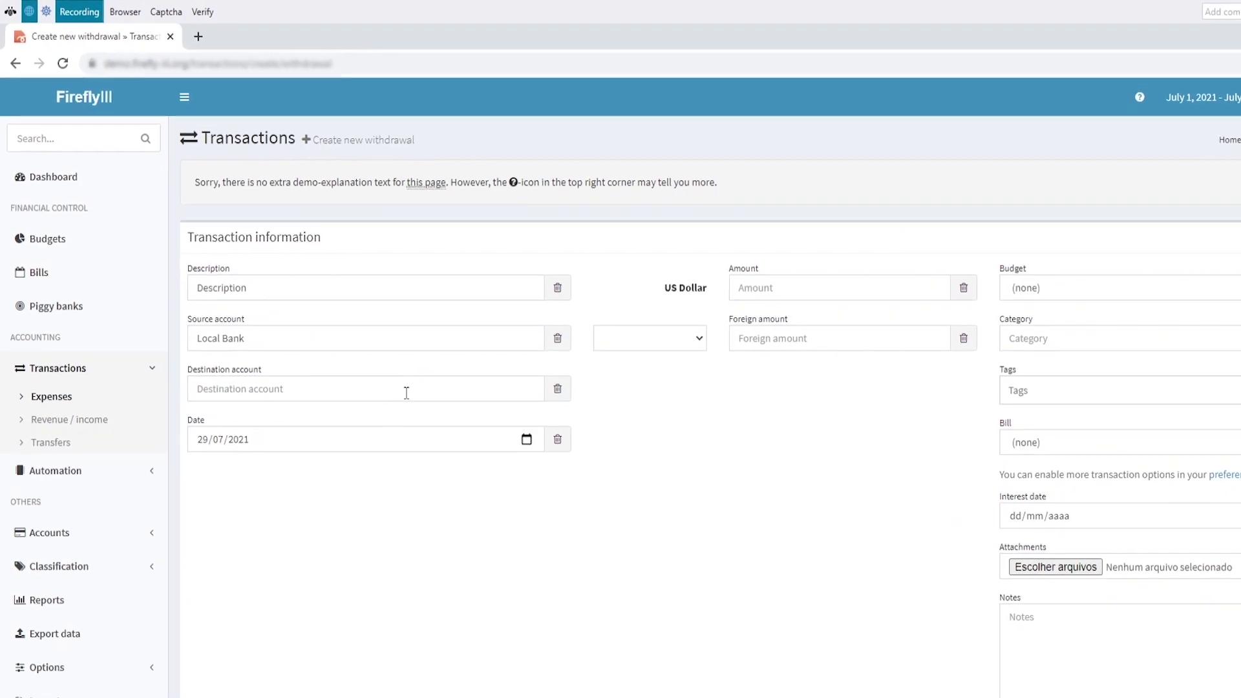
left_click(394, 375)
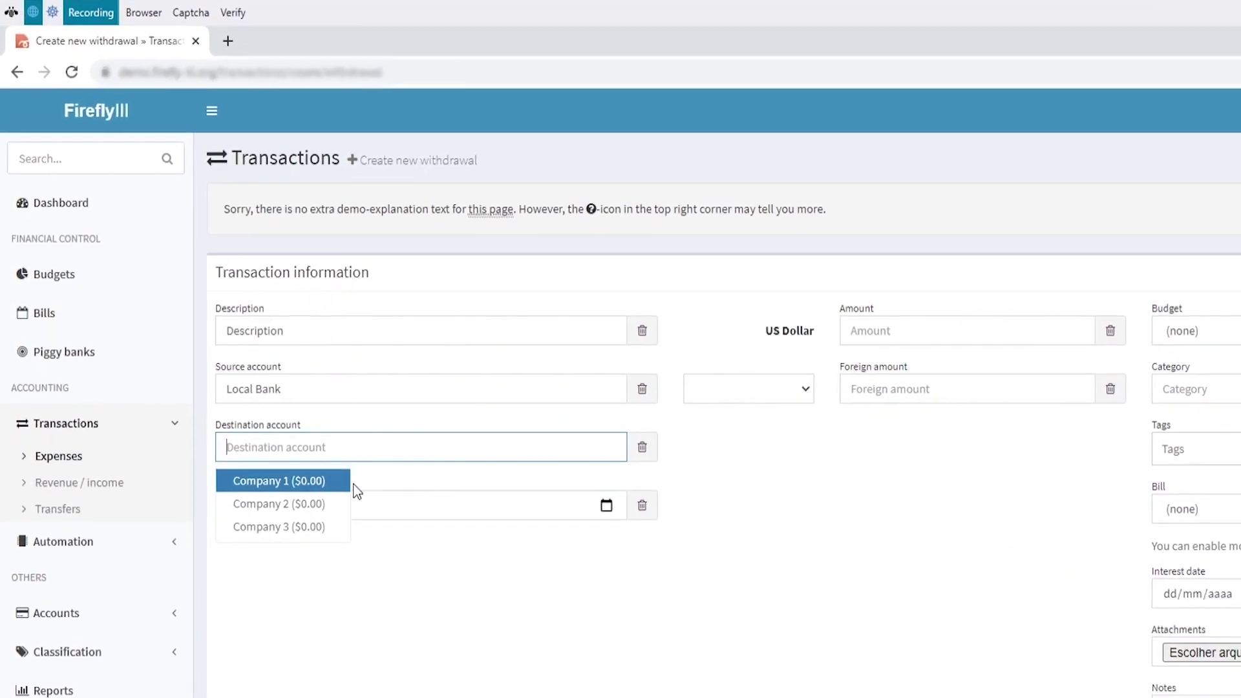
left_click(320, 470)
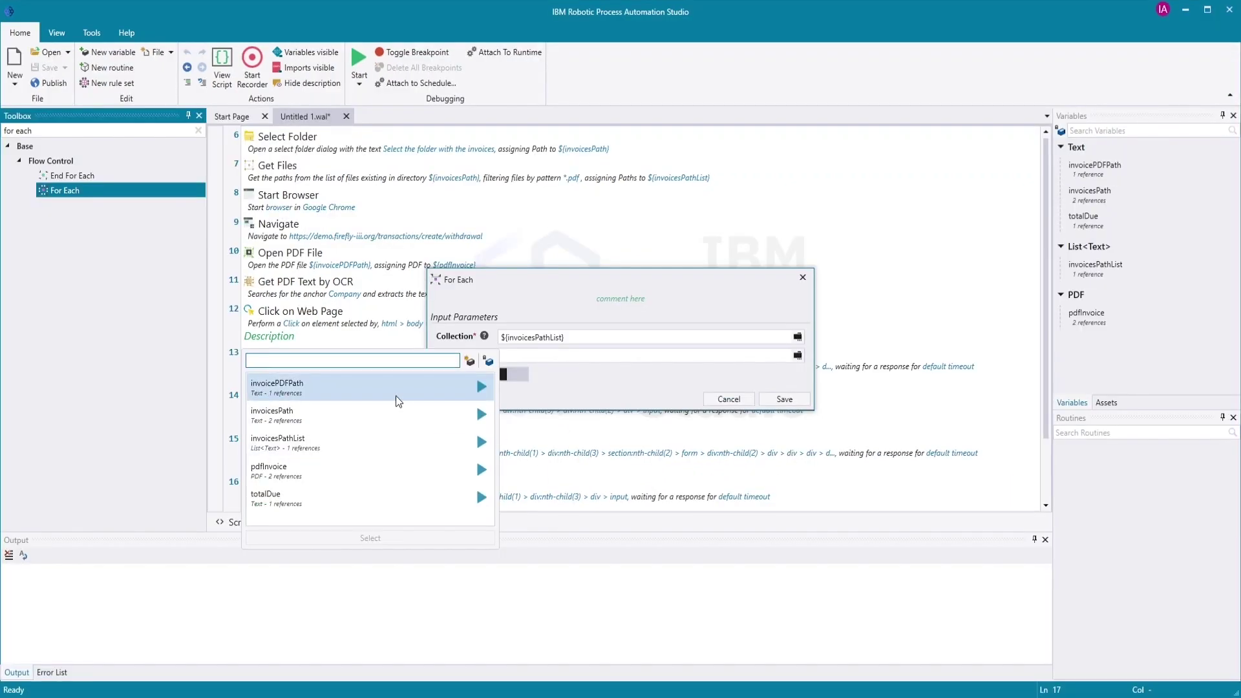
- Save a For Each loop using invoicePDFPath and move End For Each below the form-filling steps
double_click(396, 401)
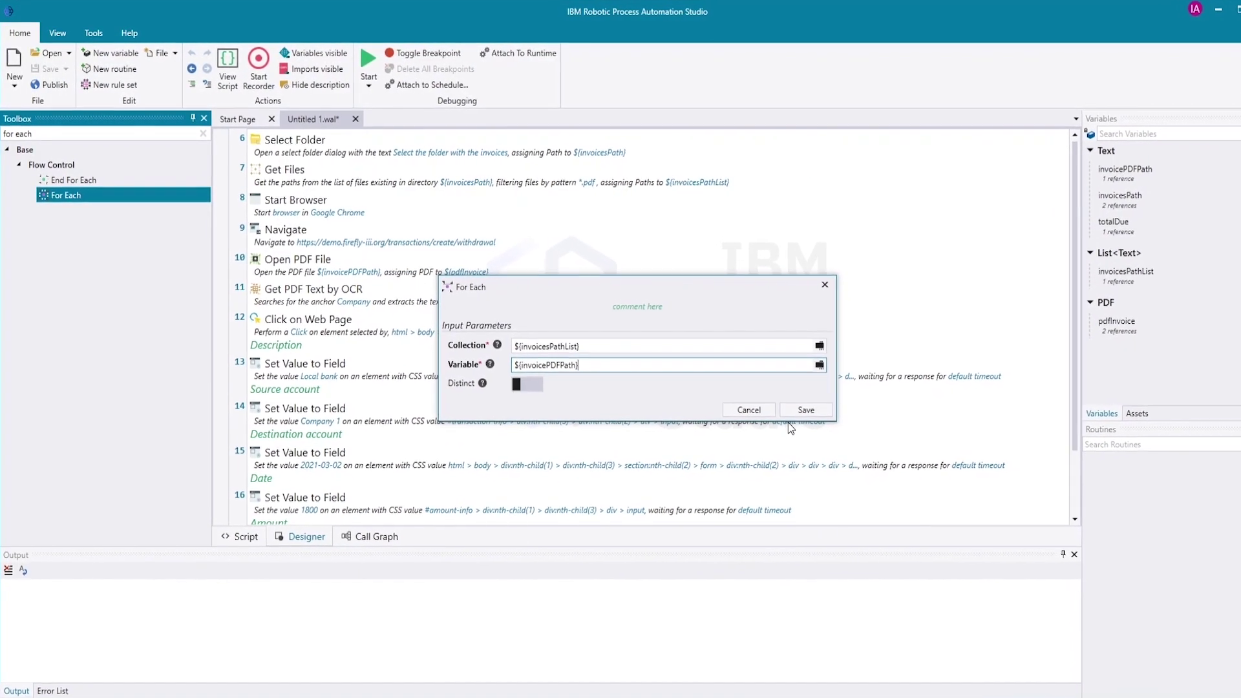
left_click(797, 405)
left_click(499, 301)
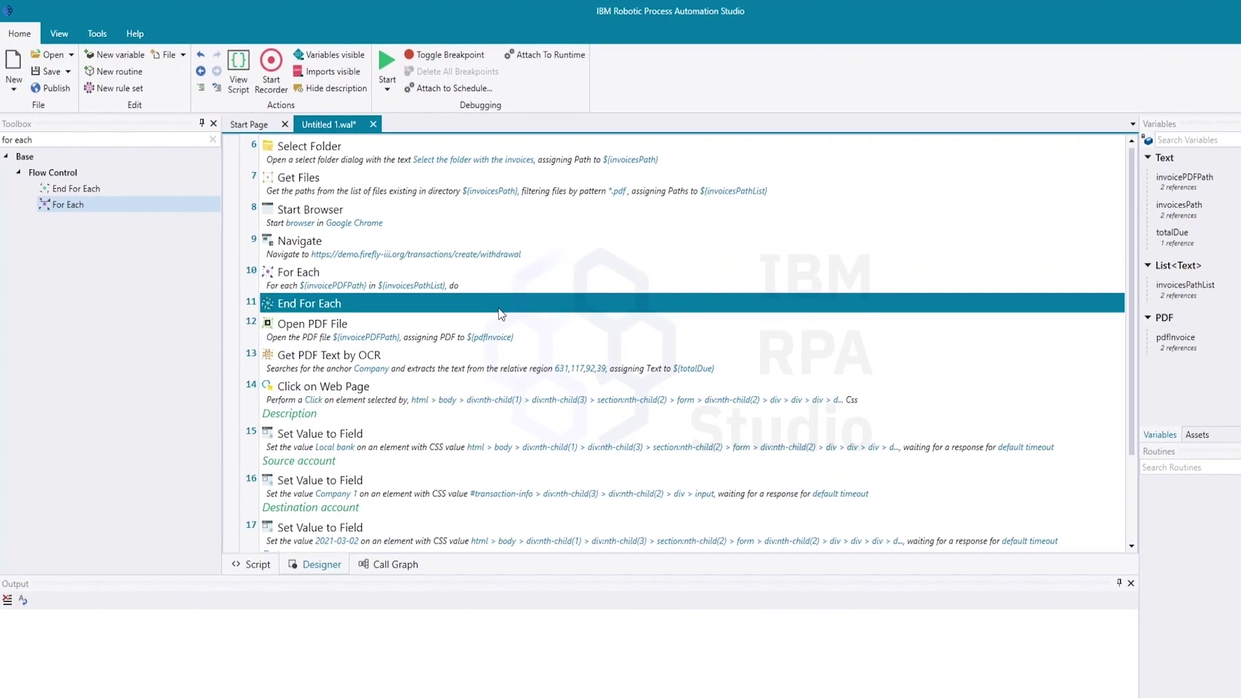
left_click_drag(499, 524, 516, 549)
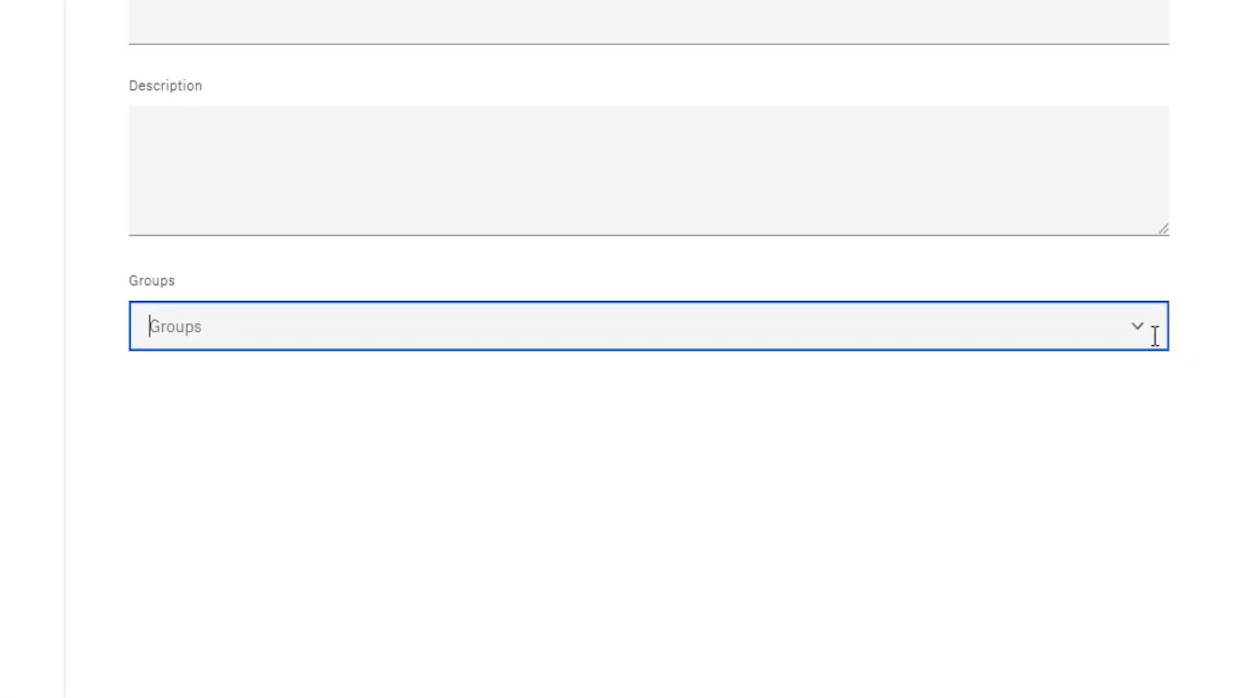
- Choose the IBM Academy group and move to the bot's Name field
left_click(1155, 333)
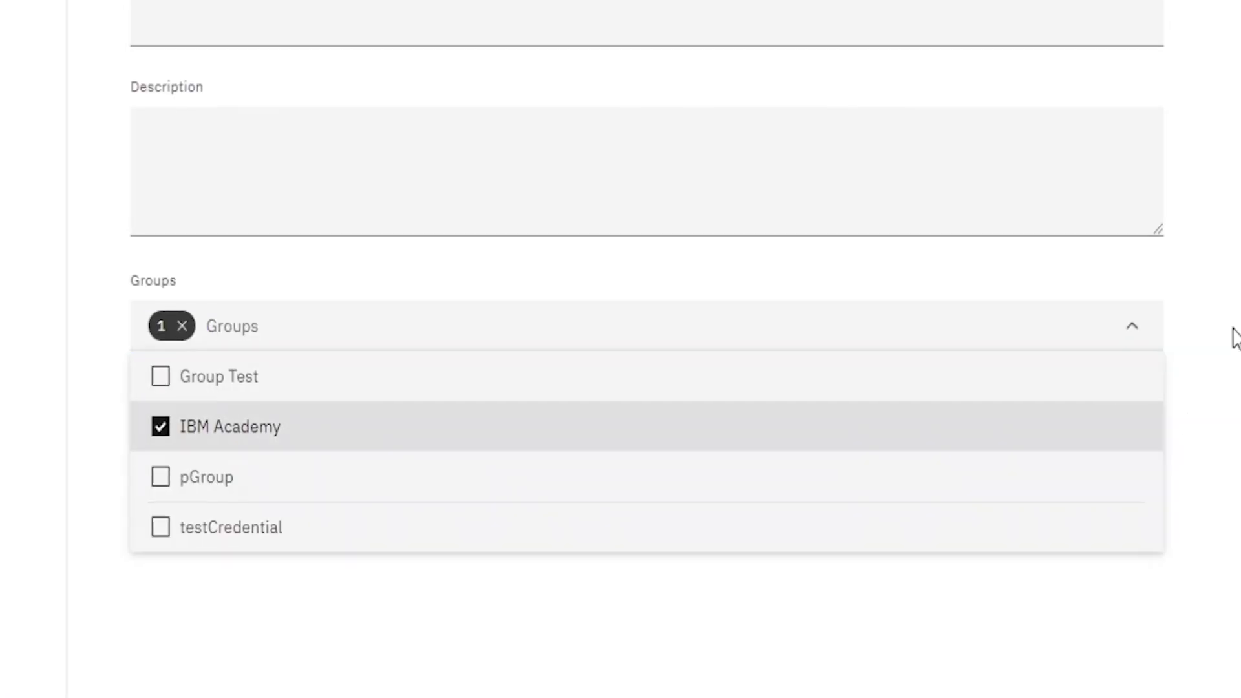
left_click(1213, 338)
left_click(902, 41)
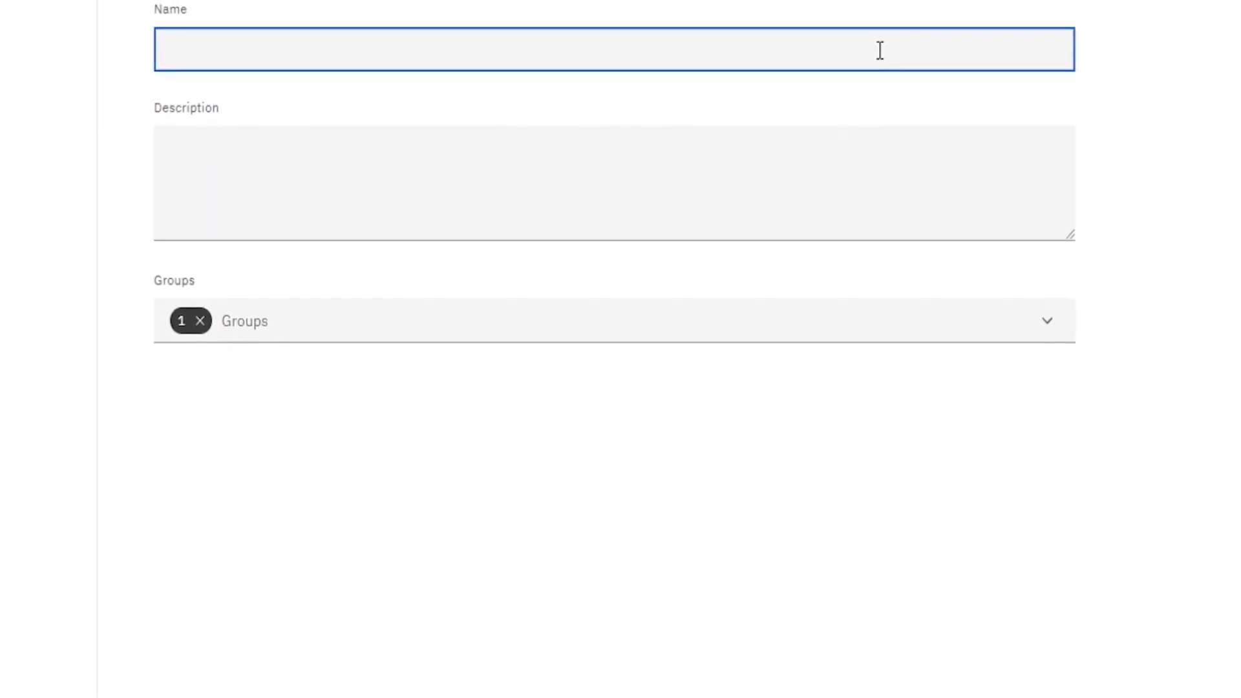
type("InvoicesReg")
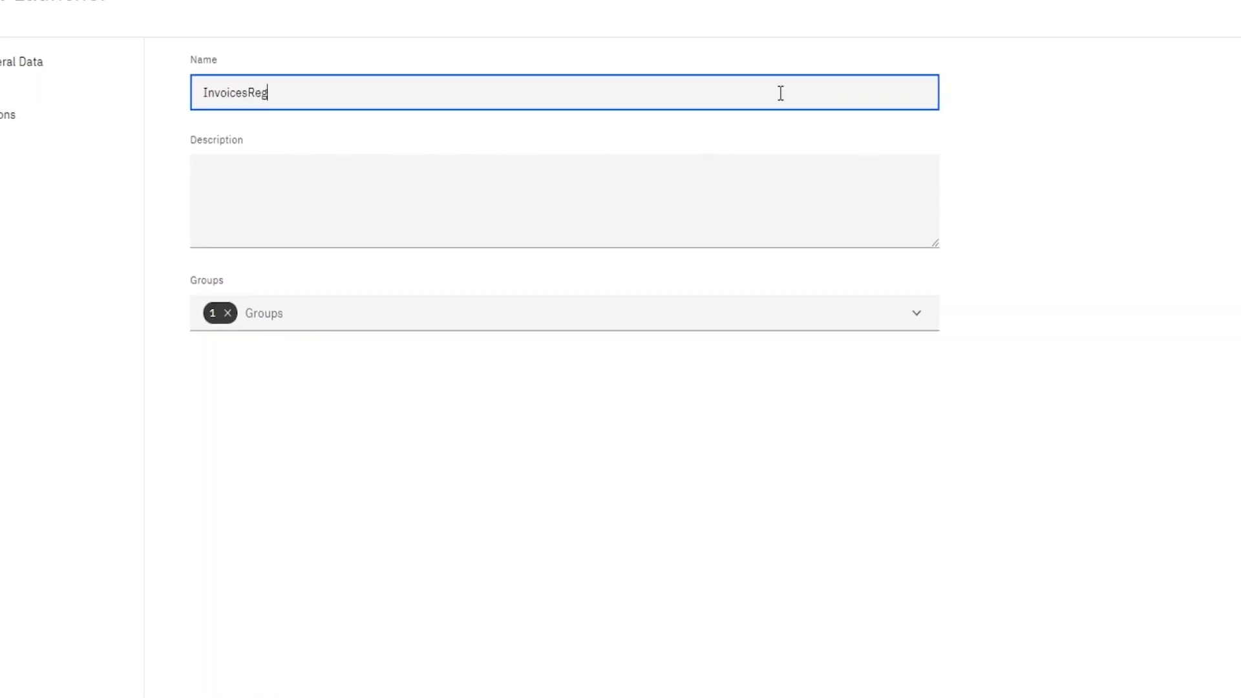
type("istration")
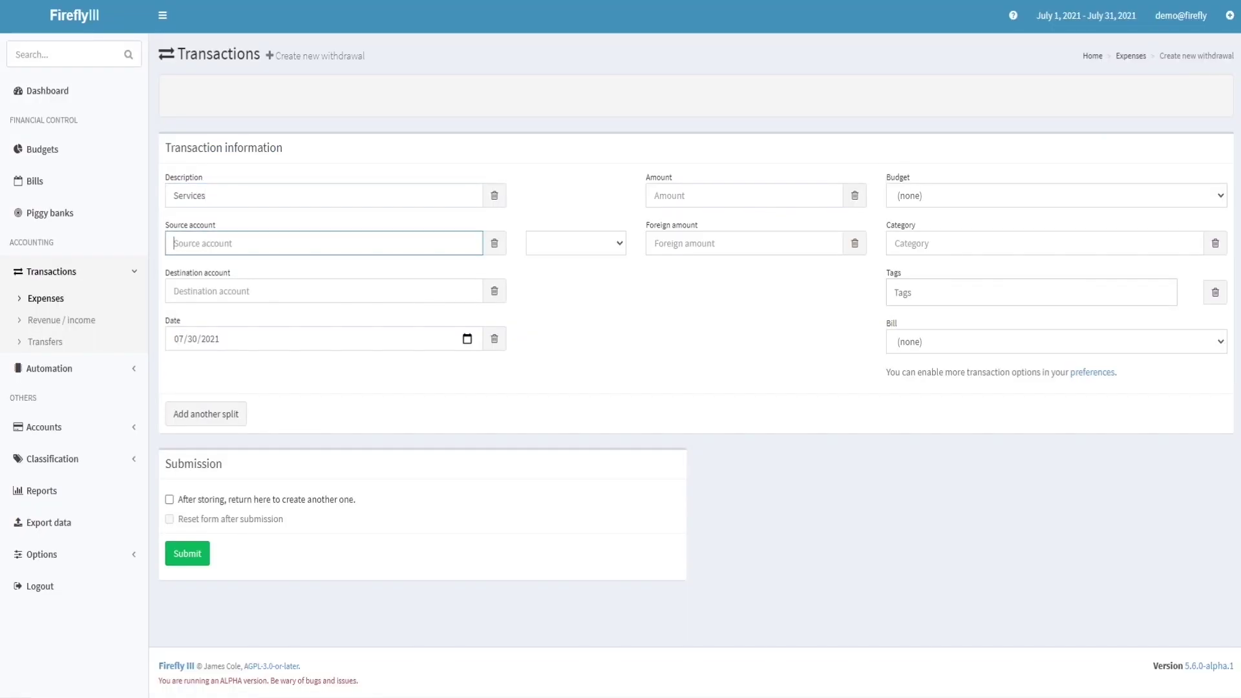
type("nk")
- Submit the Services expense of 1800 to Company 1 as transaction #467
key("Tab")
type("Company 1")
key("Tab")
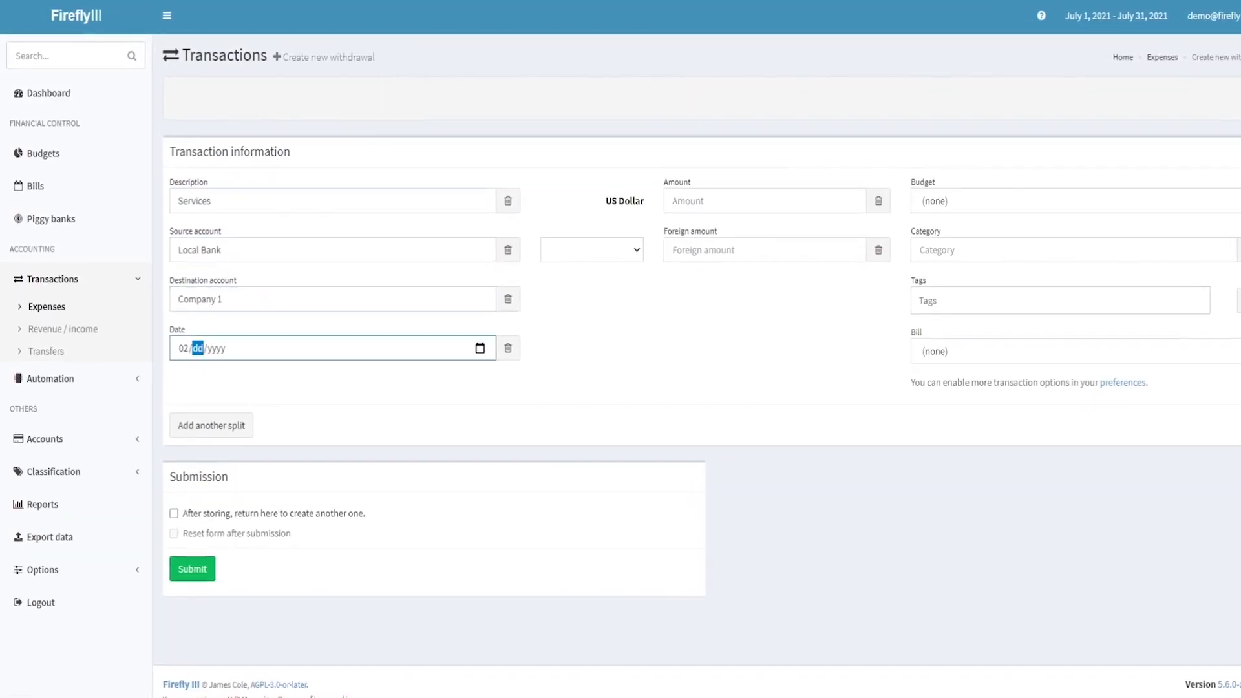
type("02032021")
key("Tab")
type("1800")
key("space")
key("Return")
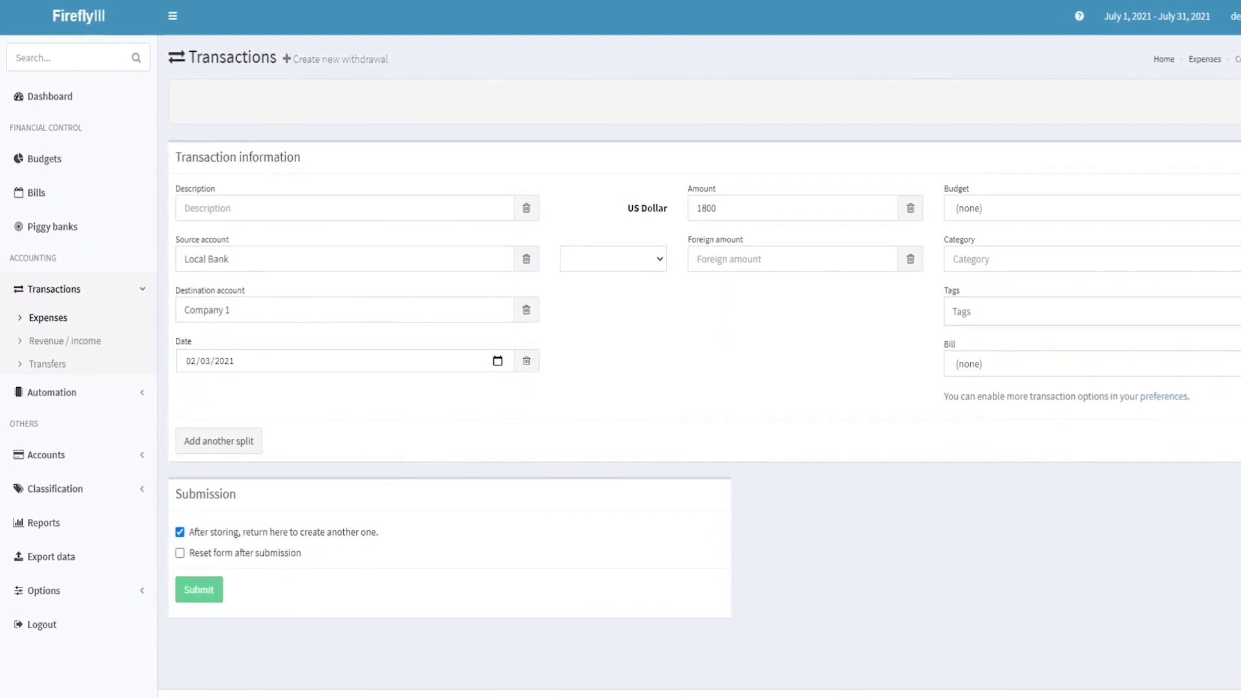
type("Item 1 and Item 2")
- Submit the 'Item 1 and Item 2' expense of 879.60 to Company 2 as transaction #468
key("Tab")
type("Local Bank")
key("Tab")
type("Company 2")
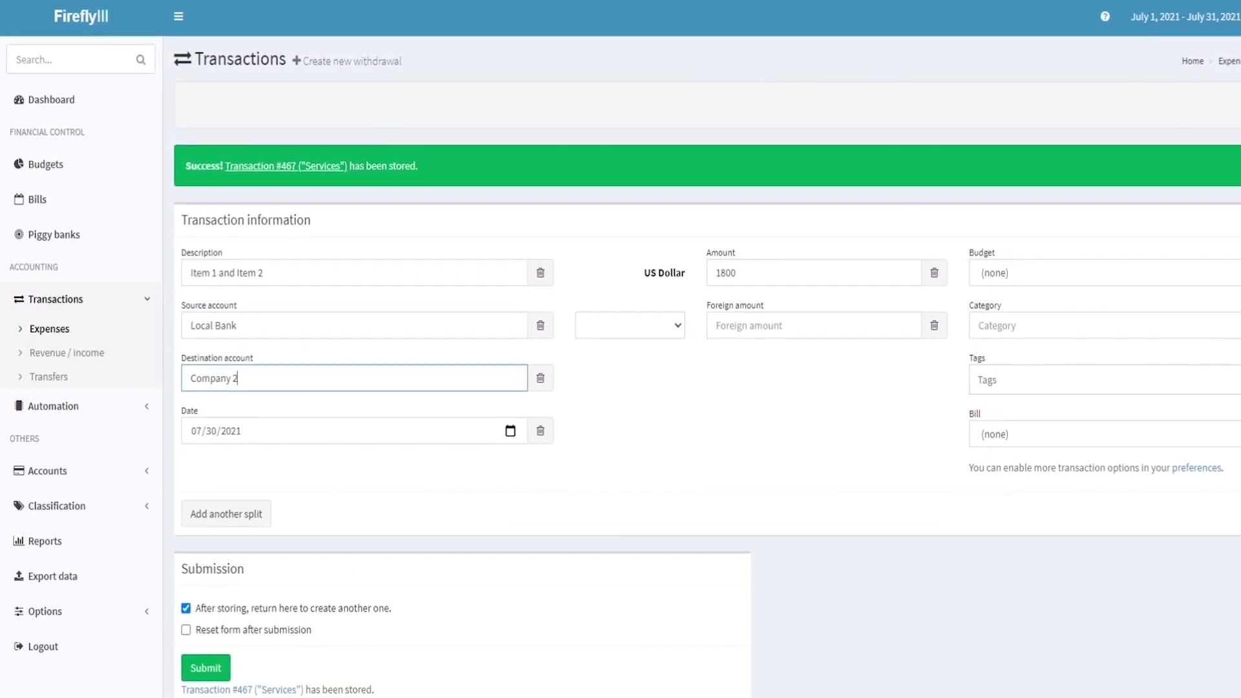
type("02172021")
key("Tab")
type("879.60")
key("space")
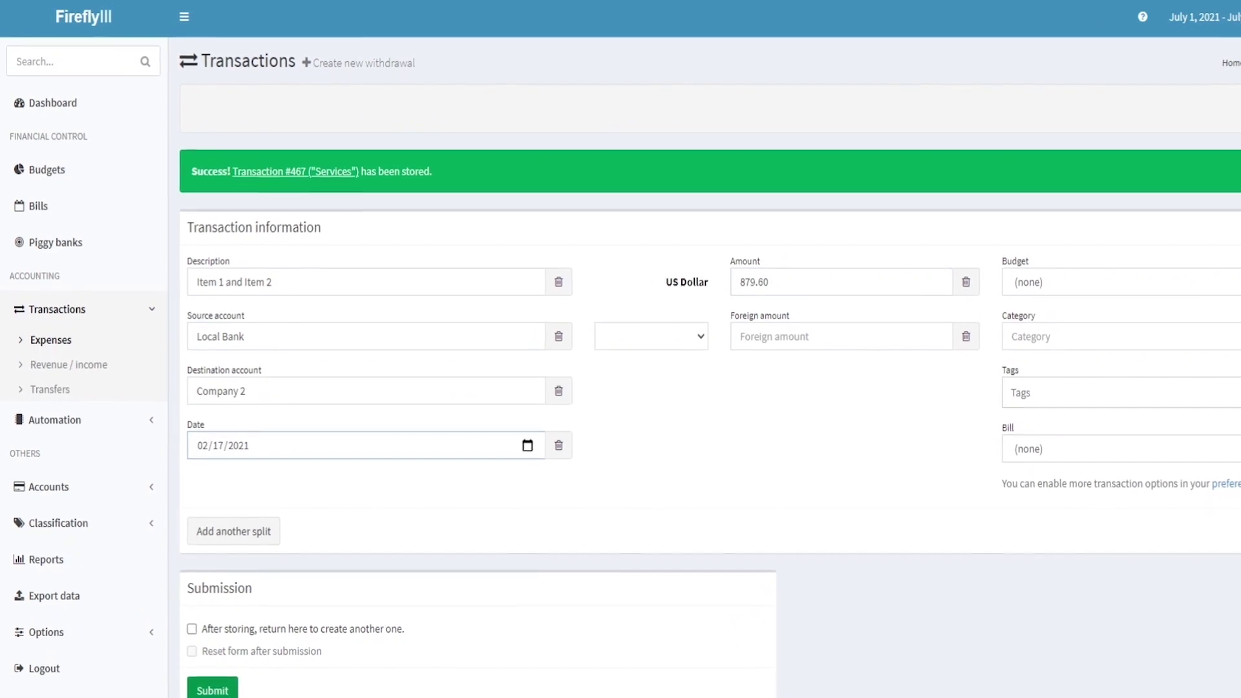
key("Return")
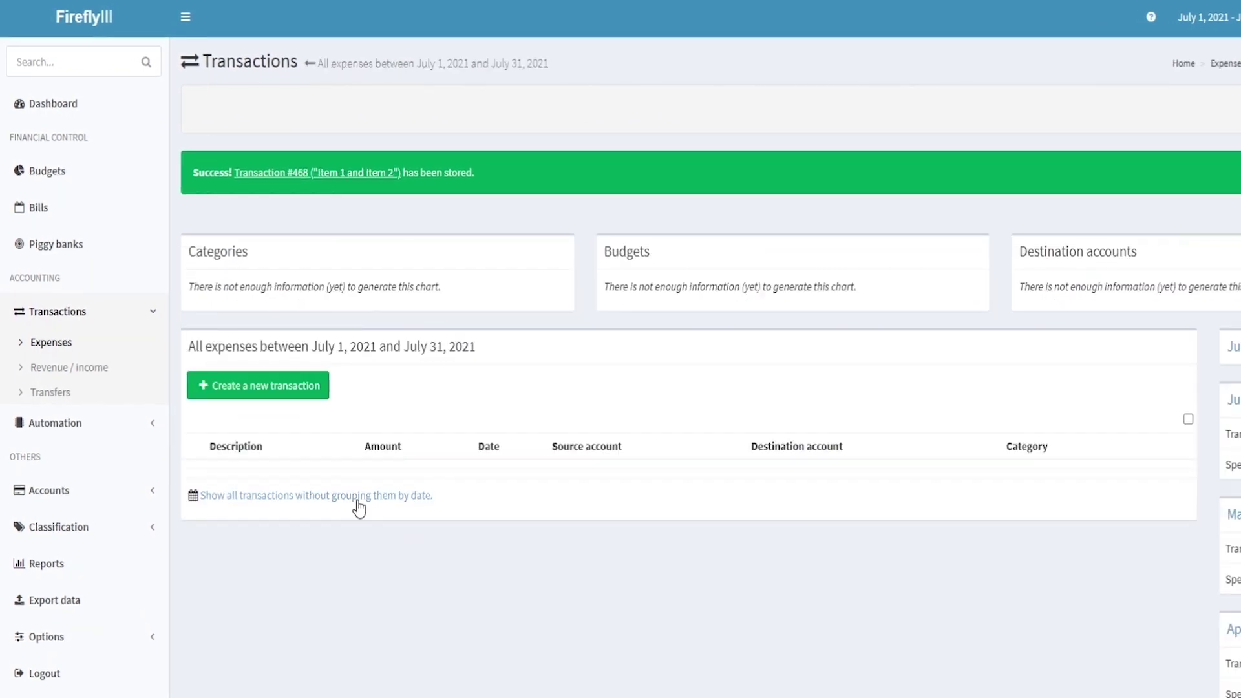